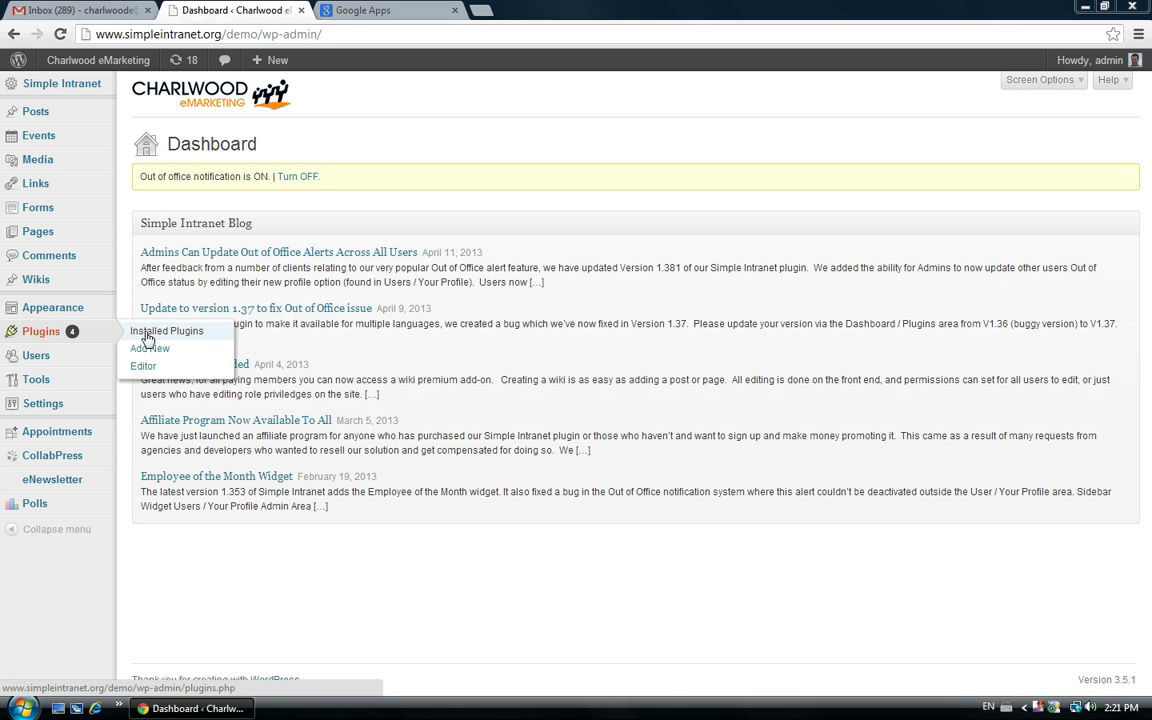
Step: Show the installed plugins list and scroll down to the active Simple Google Apps Sign-on plugin
left_click(147, 338)
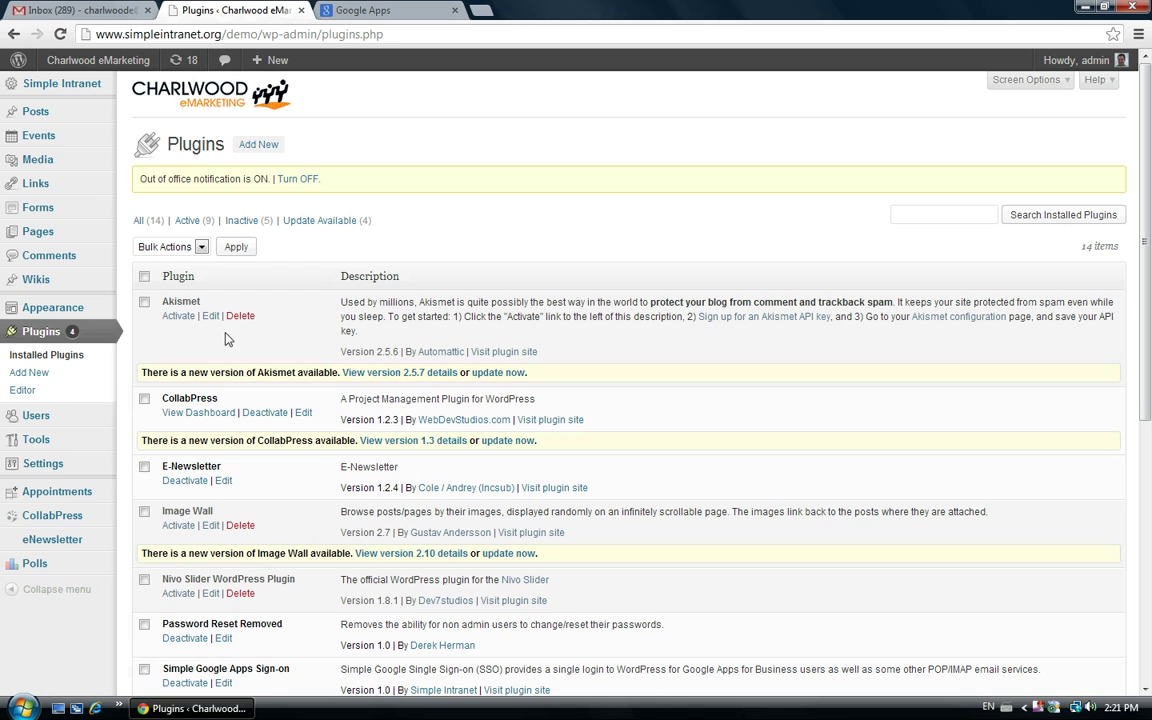
scroll(334, 316, "down", 3)
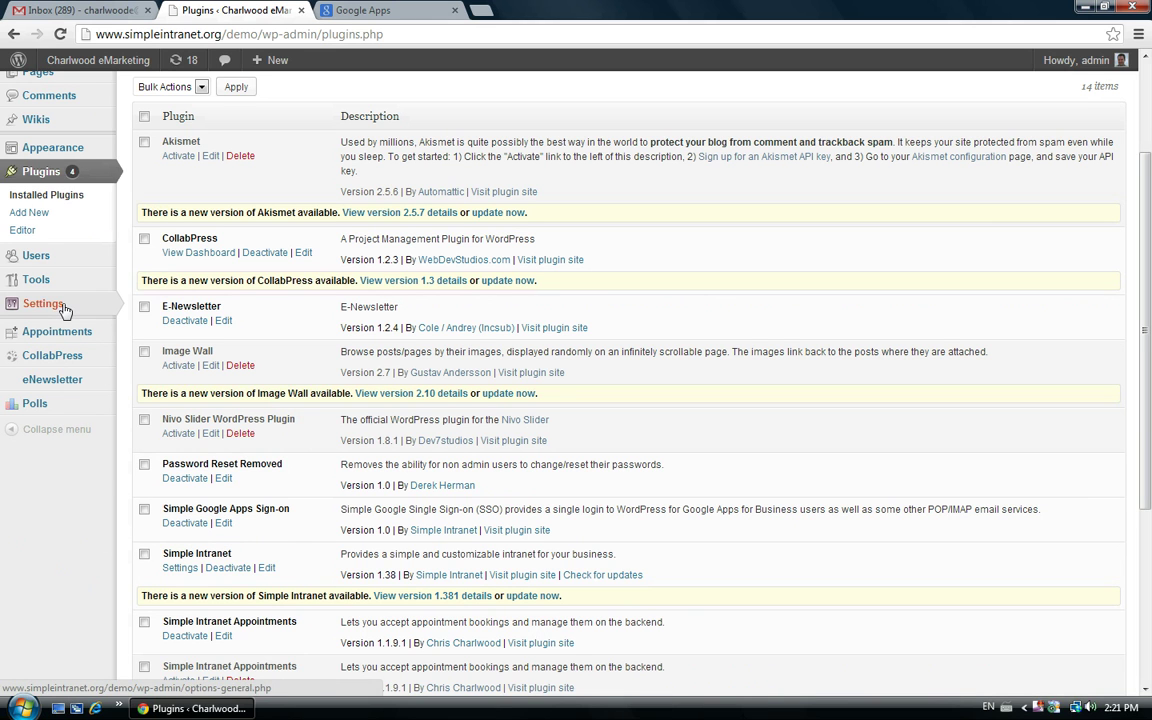
mouse_move(43, 303)
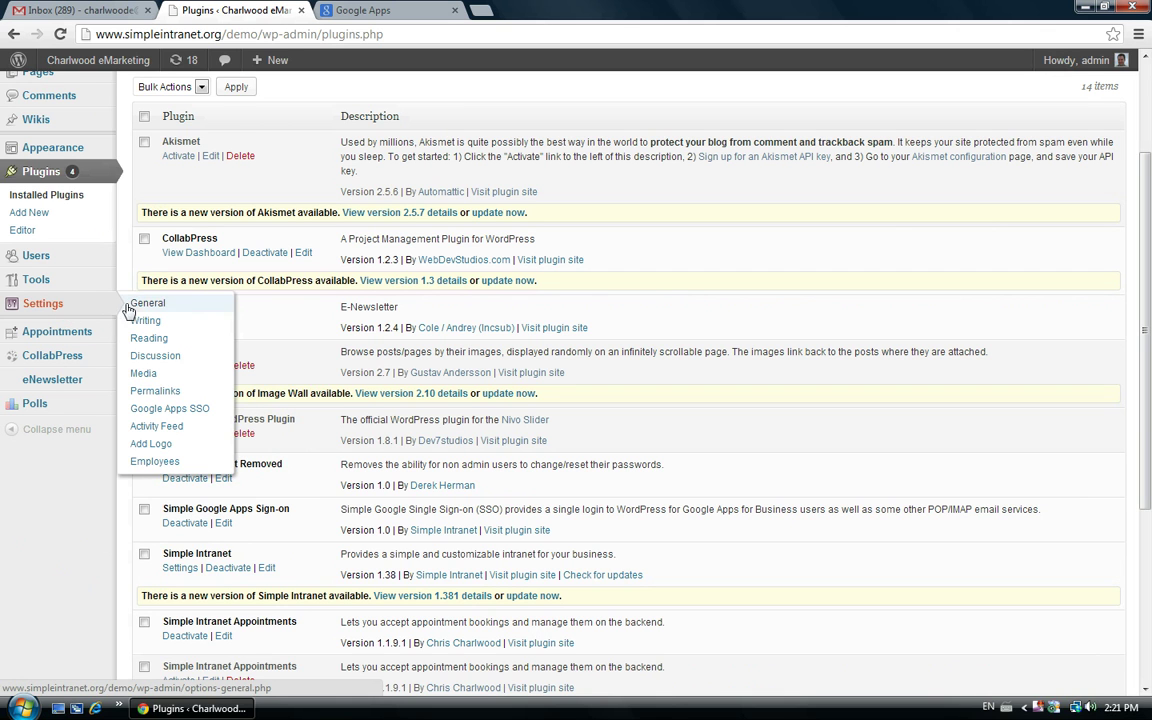
Step: Open the Google Apps SSO settings and review the simpleintranet.org domain entry
left_click(172, 412)
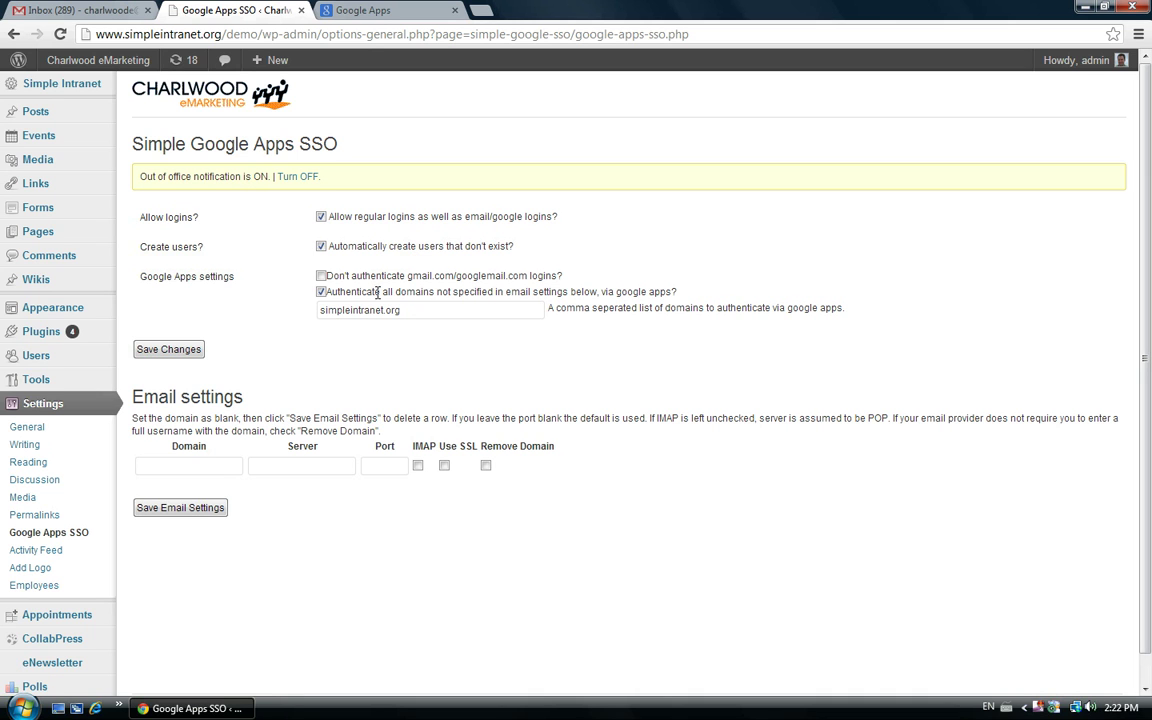
left_click(426, 311)
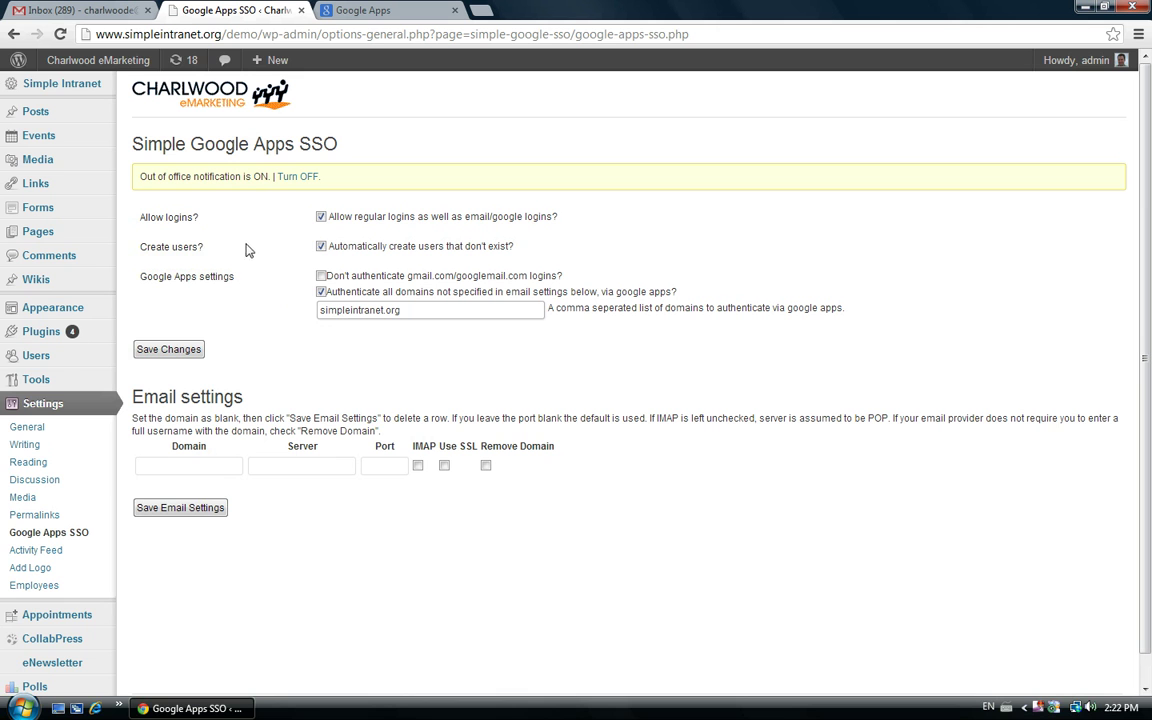
Step: In the Google Apps admin users list, start adding a user manually to simpleintranet.org
left_click(345, 12)
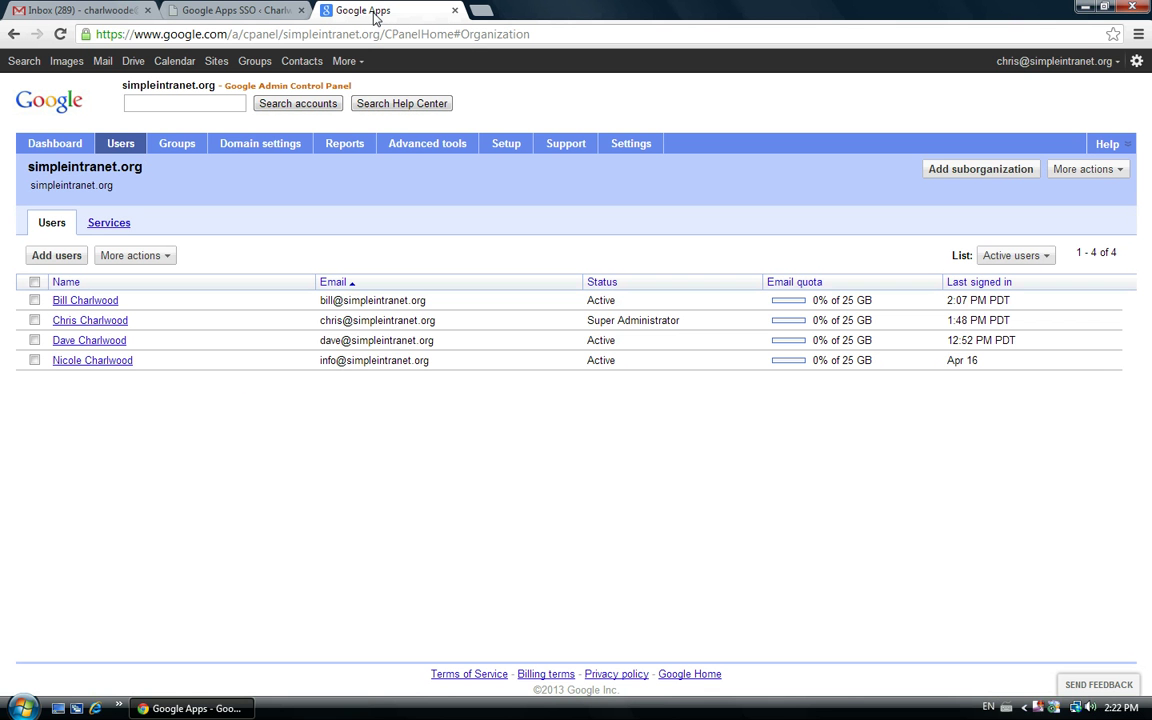
left_click(58, 257)
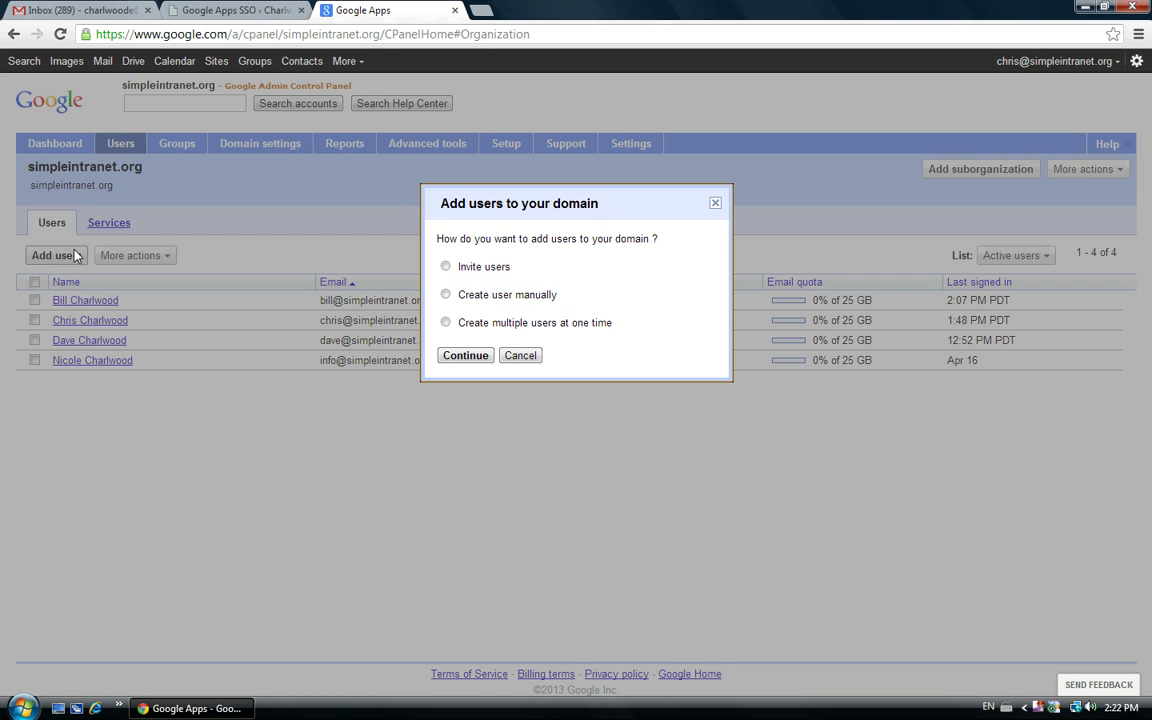
left_click(446, 295)
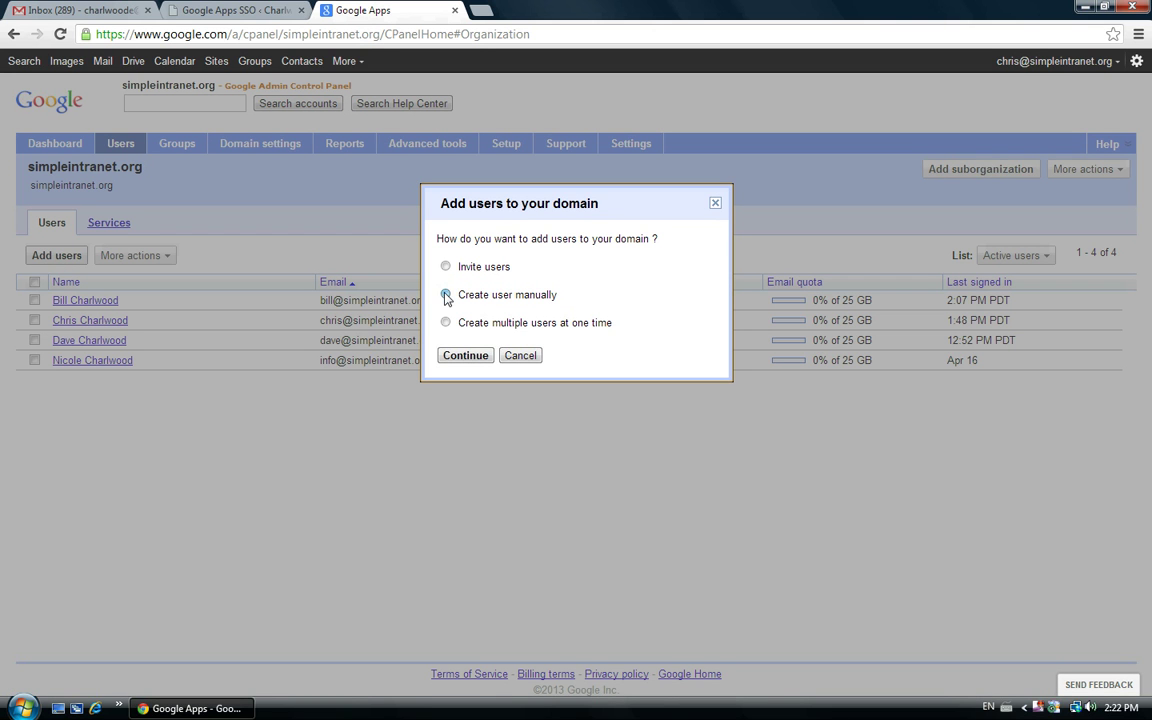
left_click(465, 356)
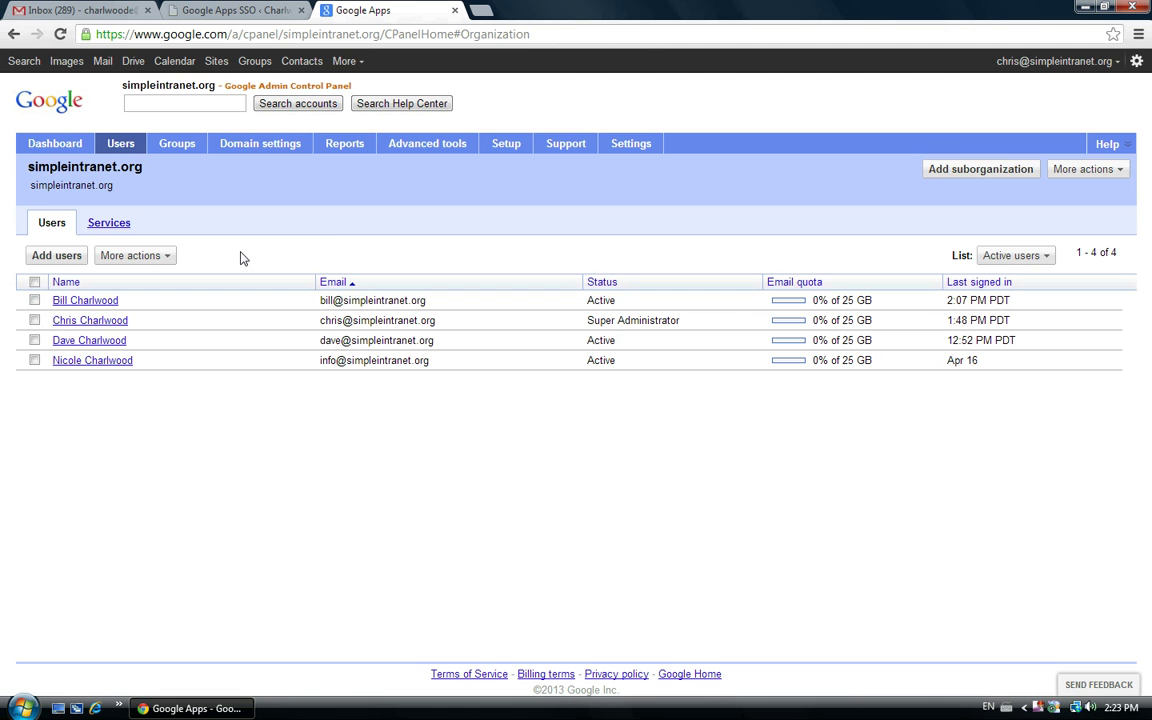
left_click(64, 258)
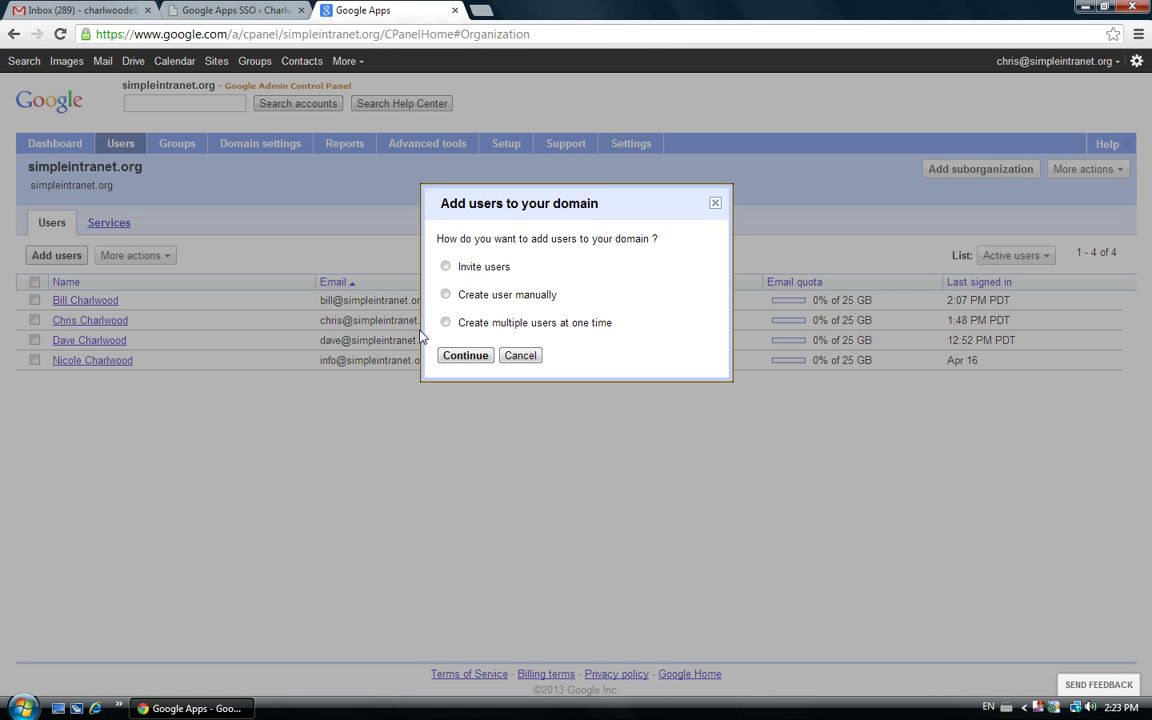
left_click(446, 294)
Step: Create a simpleintranet.org user with the new person's first name, last name and email name
left_click(472, 358)
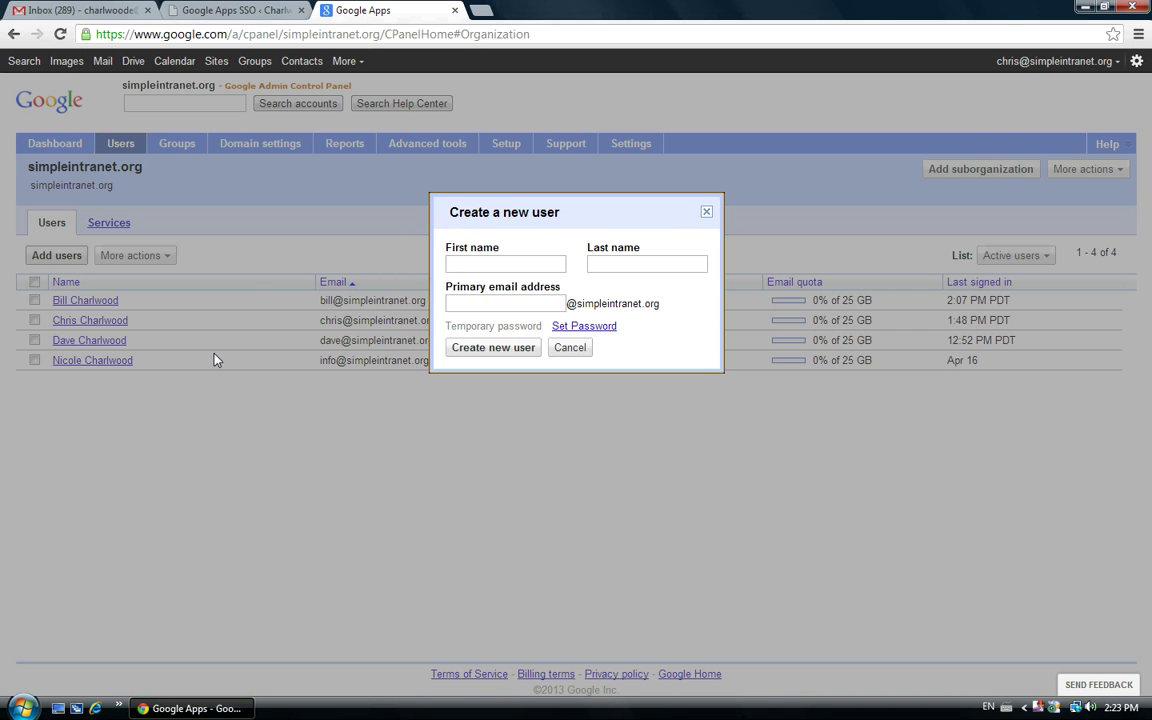
left_click(466, 264)
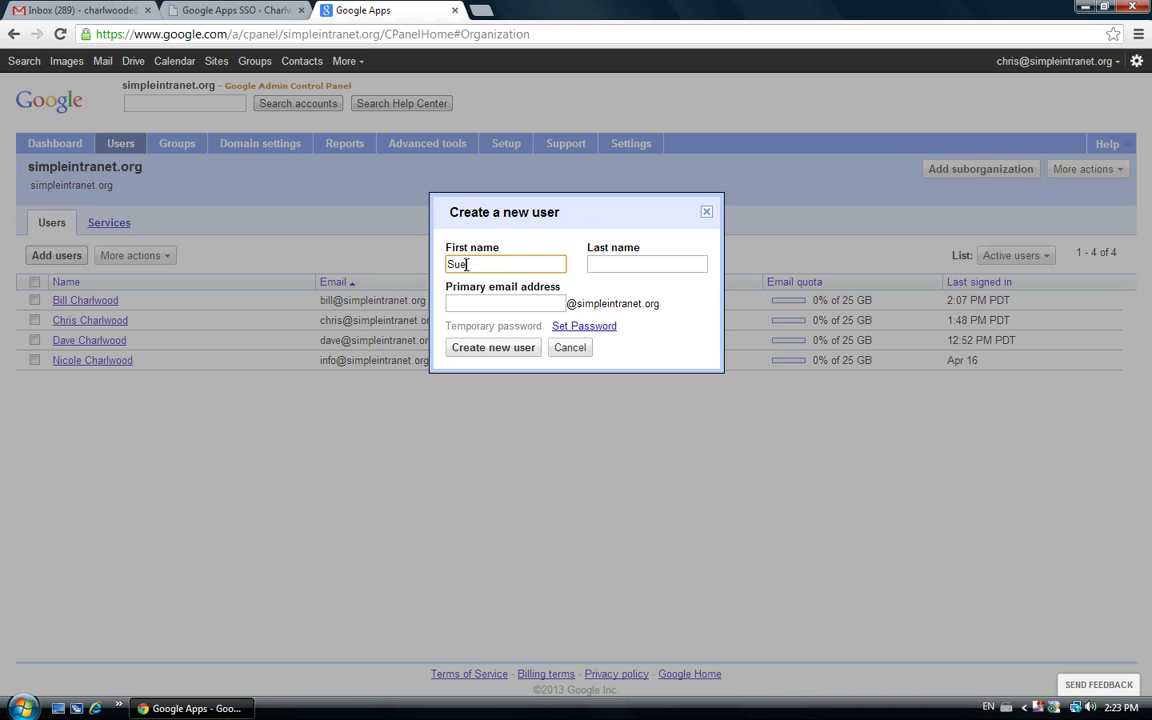
key("Tab")
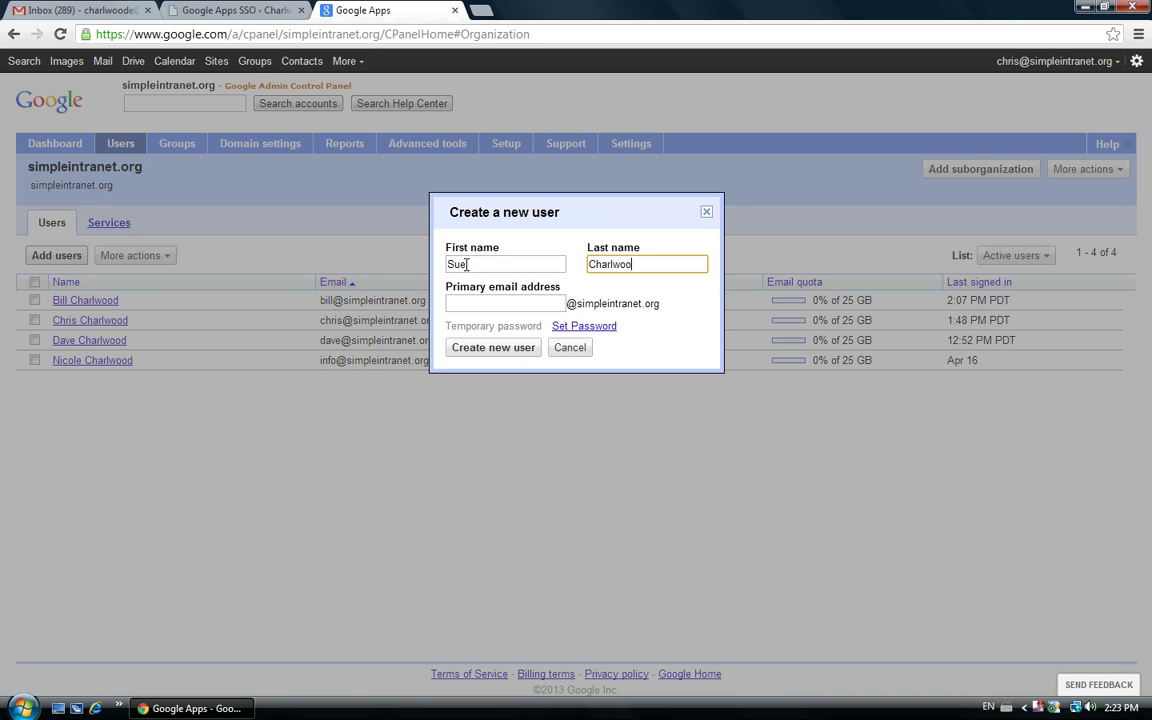
key("Tab")
type("suie")
key("BackSpace")
key("BackSpace")
type("e")
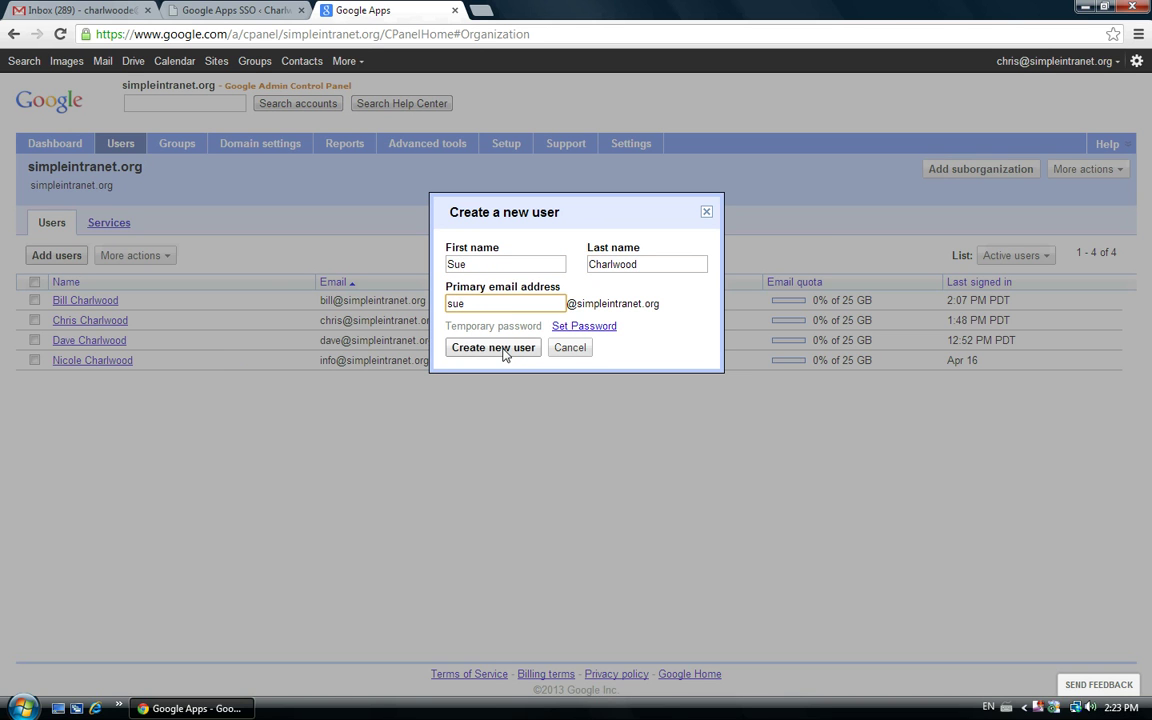
left_click(504, 352)
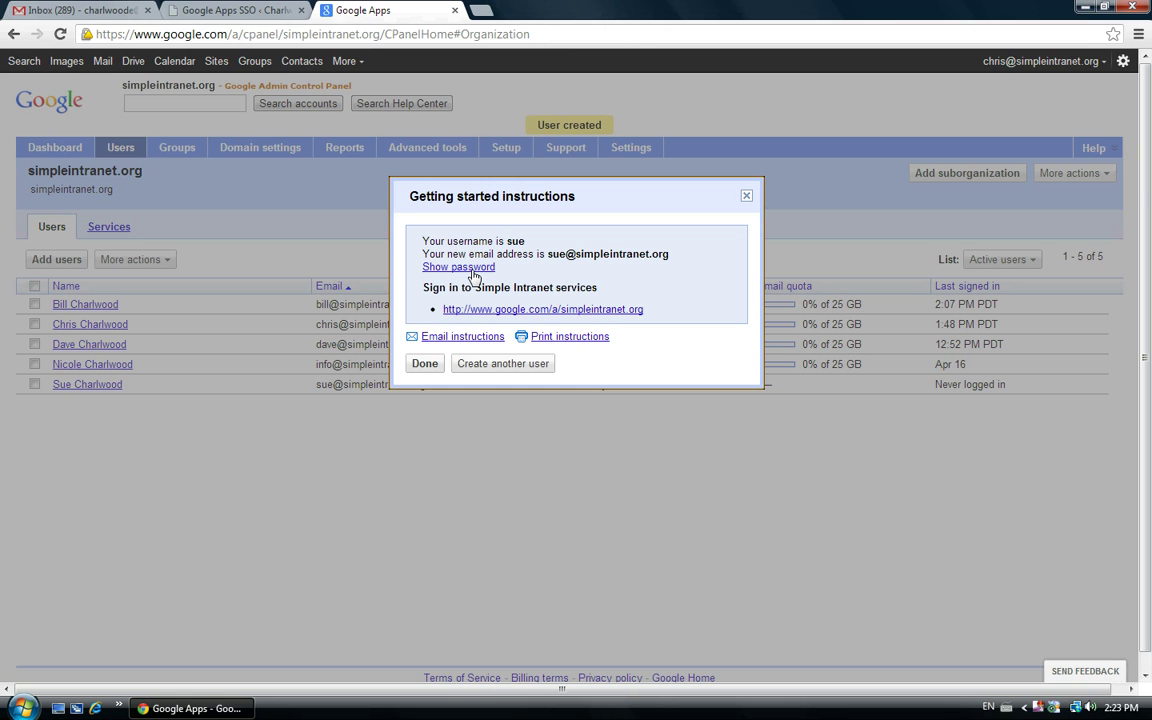
Step: Reveal the new user's temporary password and copy it
left_click(462, 268)
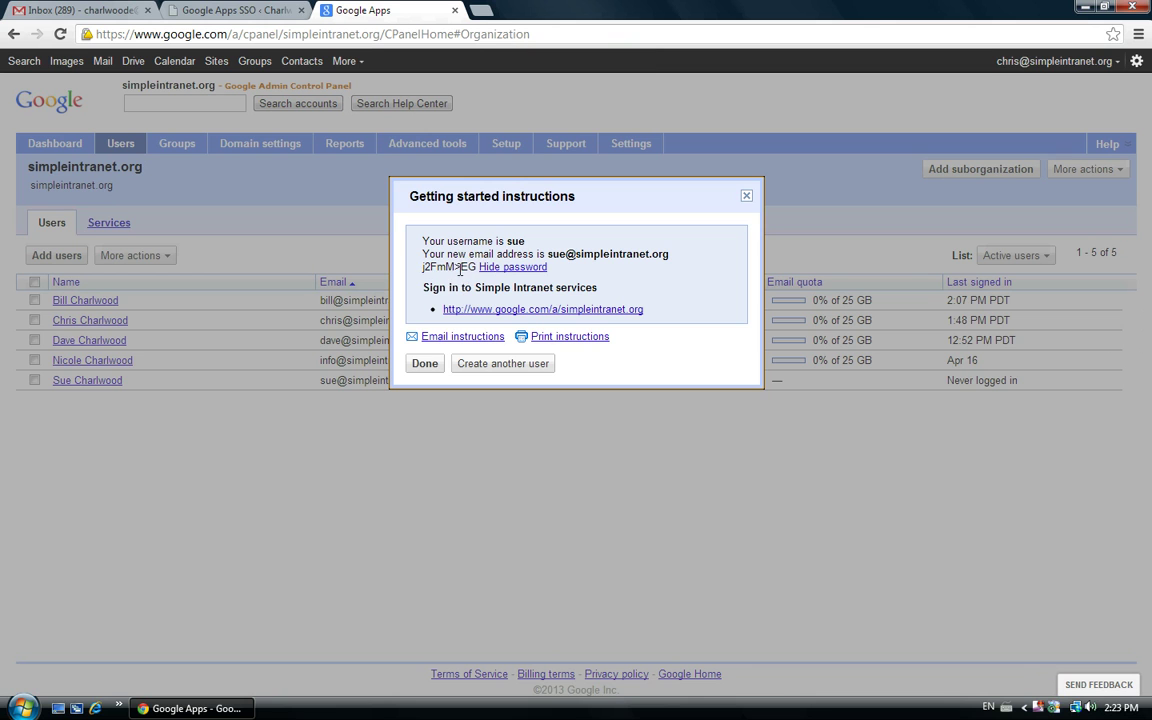
left_click_drag(475, 268, 422, 267)
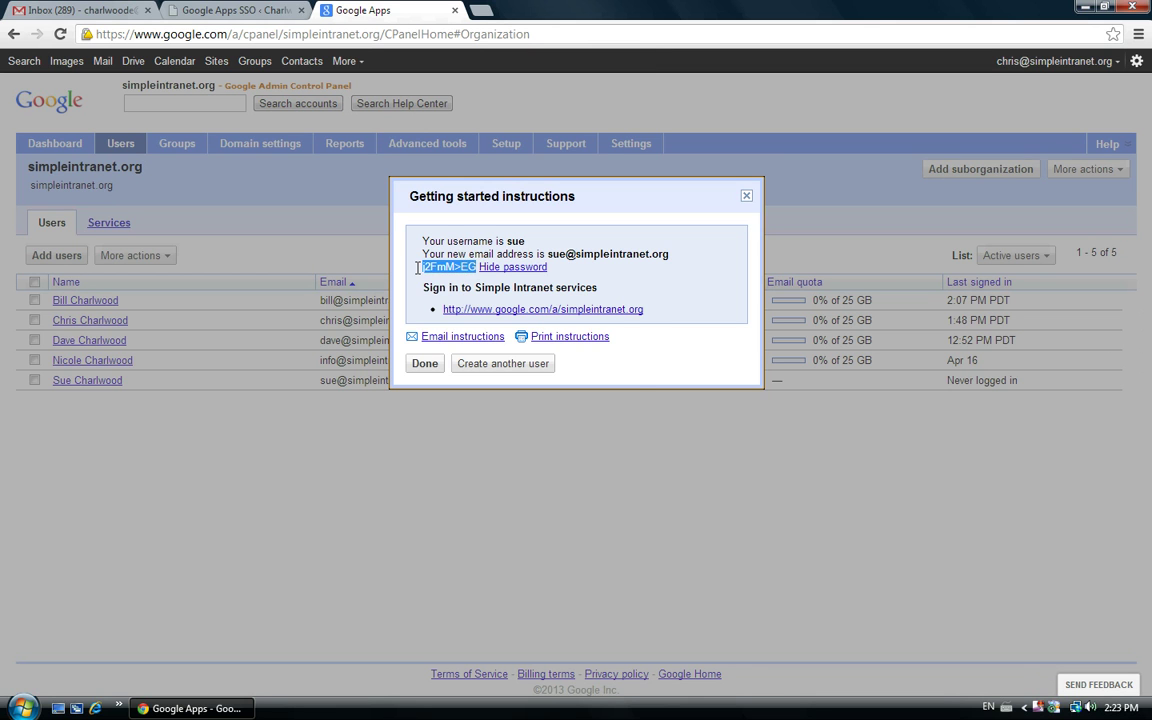
right_click(430, 270)
left_click(452, 286)
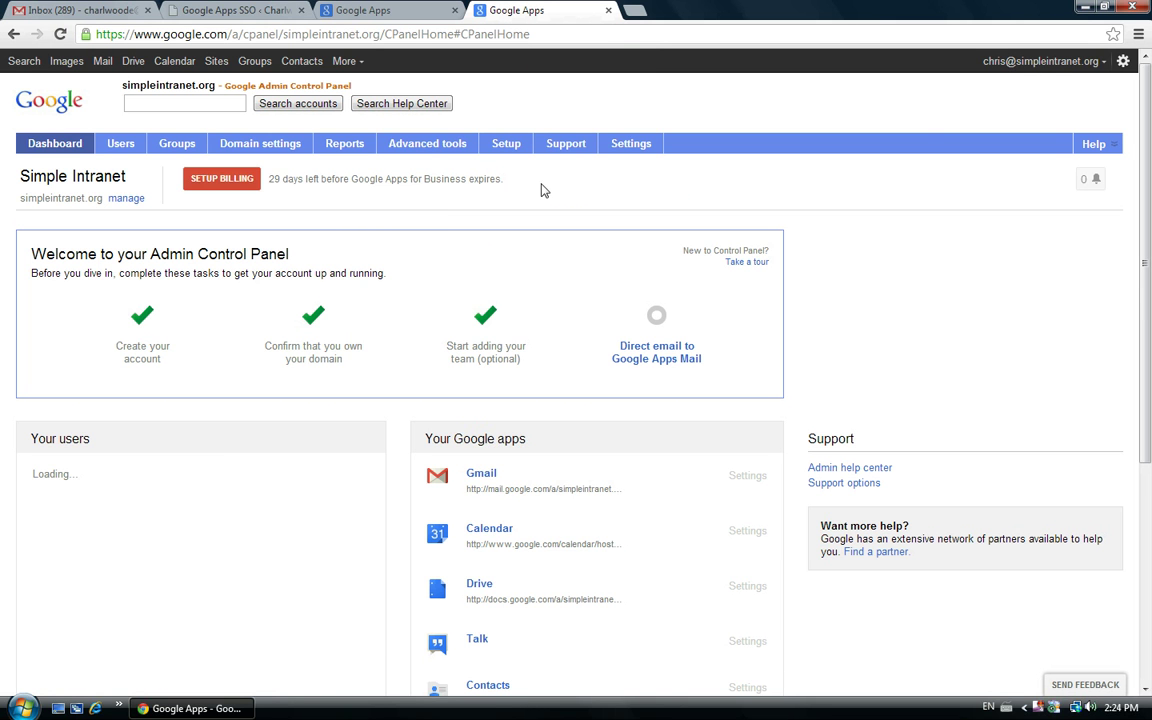
Step: Sign out of the admin account and sign in as the new user with the temporary password
left_click(1045, 63)
left_click(1100, 254)
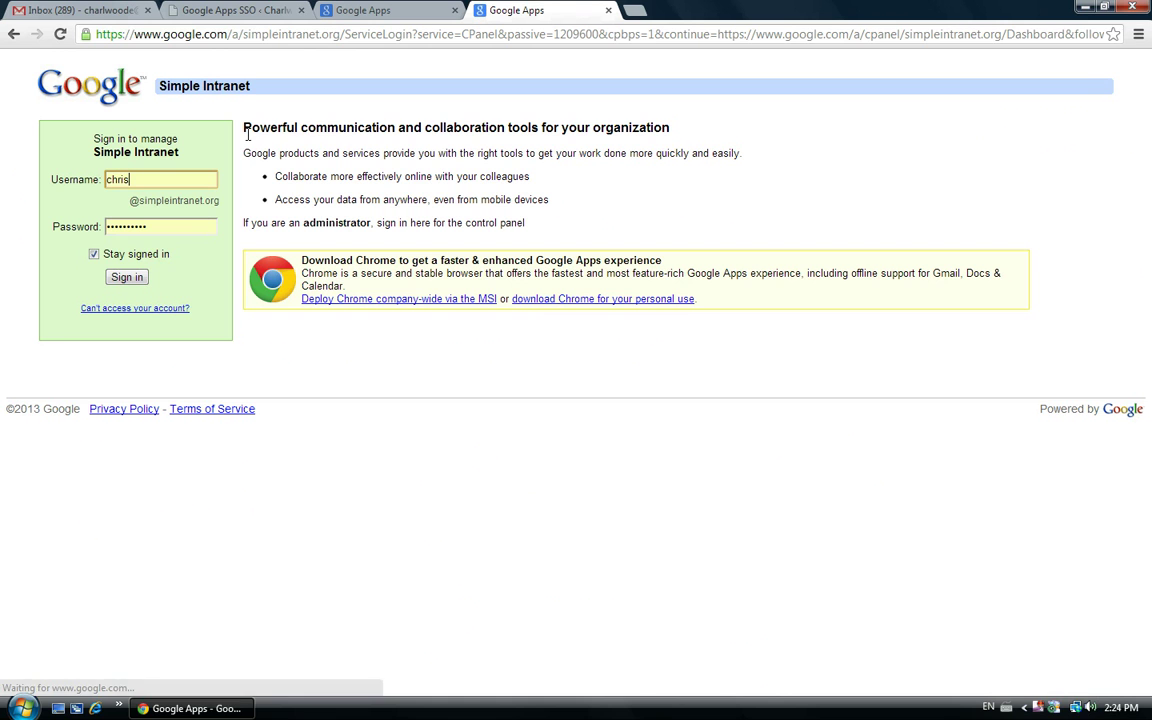
double_click(168, 178)
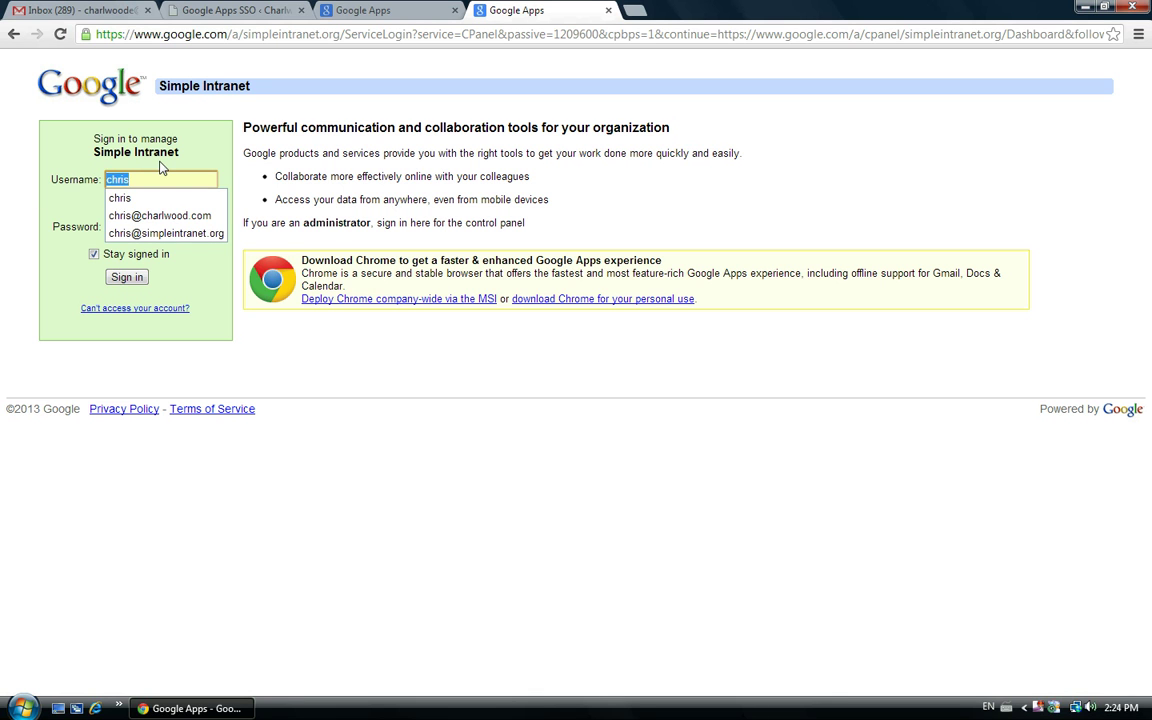
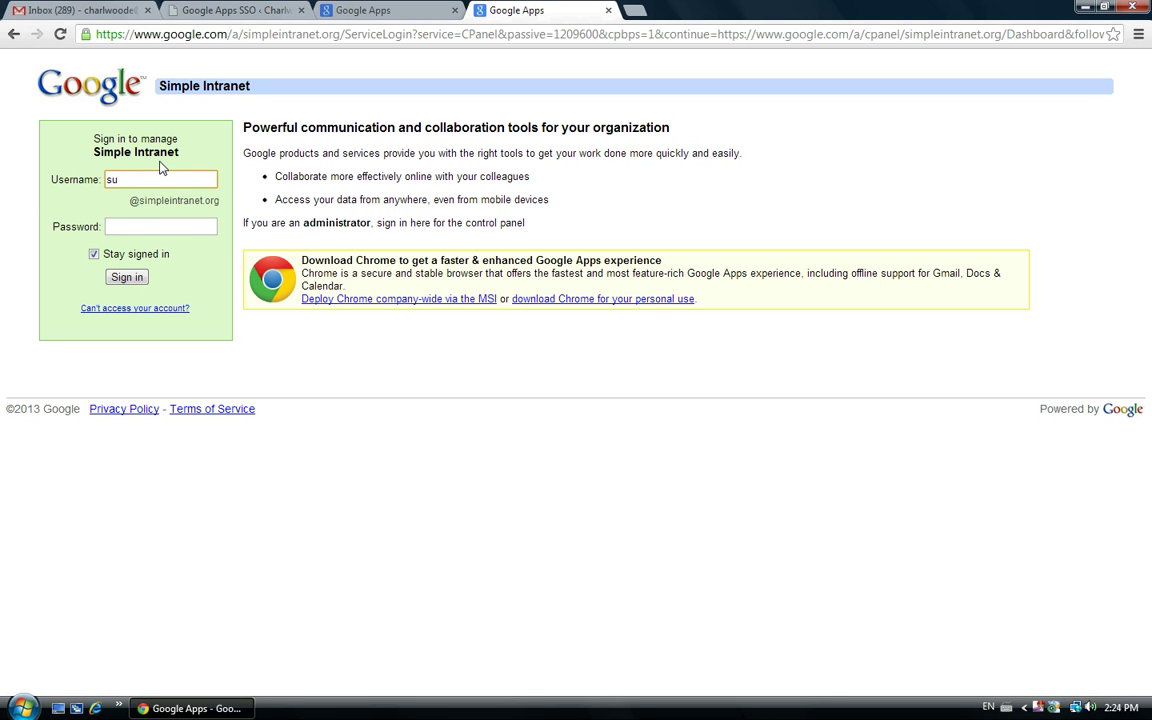
key("Tab")
type("********")
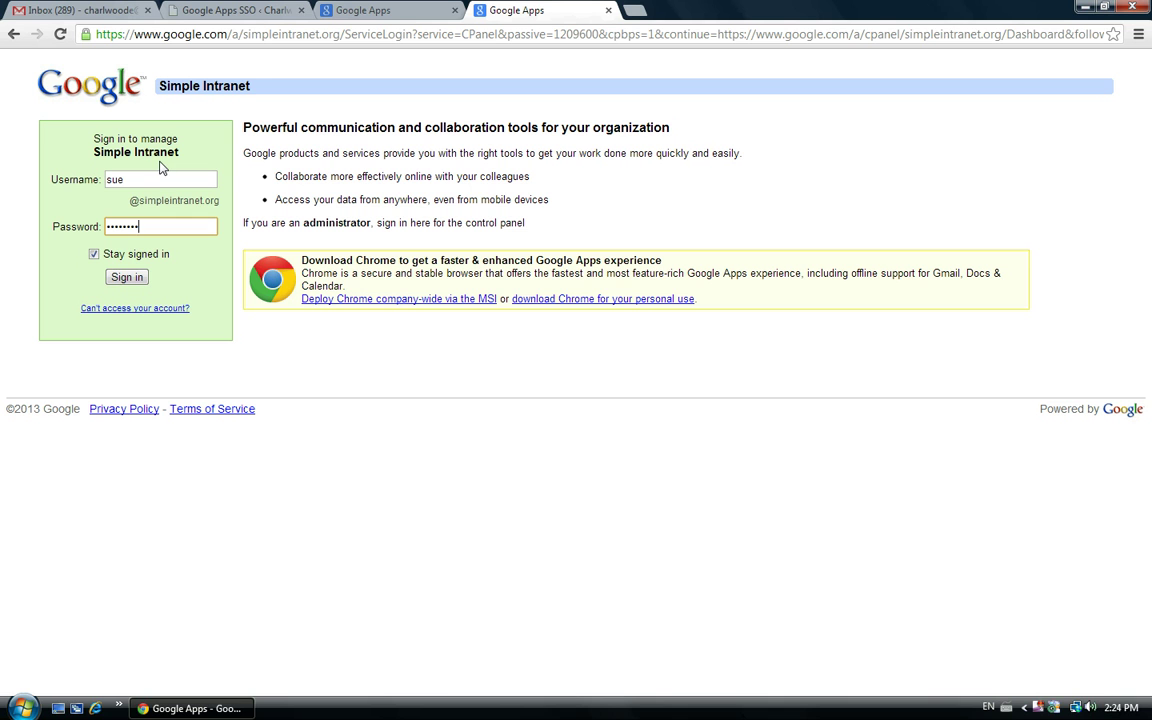
left_click(127, 280)
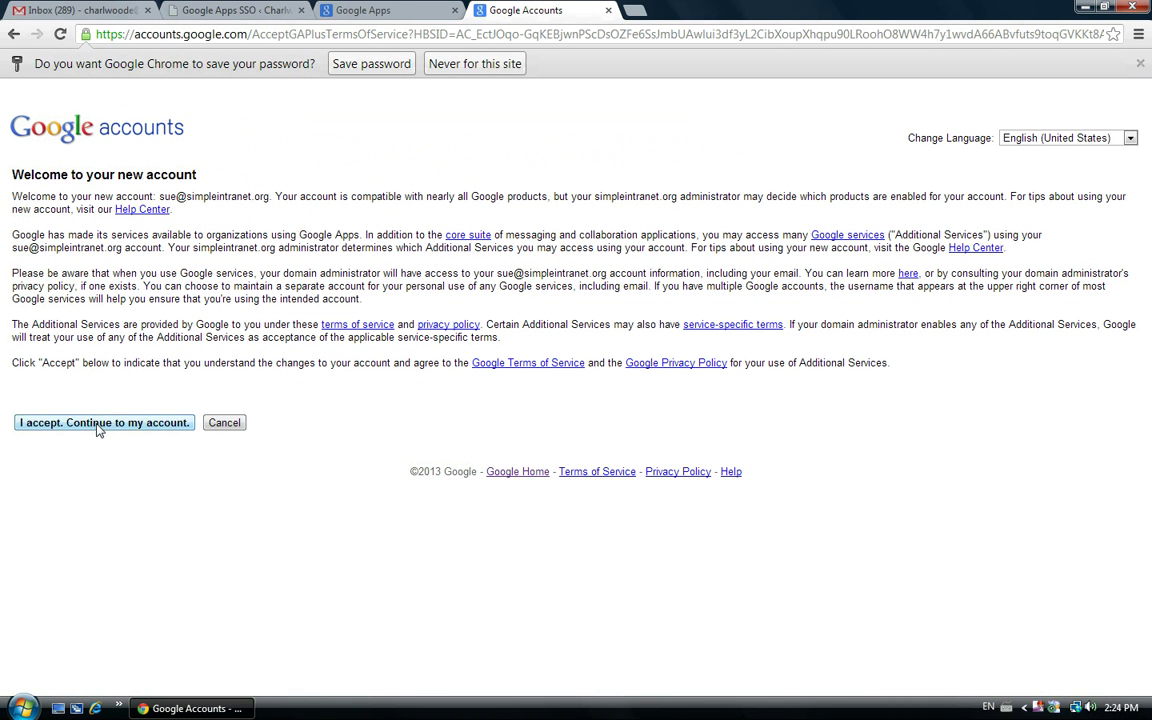
Step: Accept the account terms and replace the temporary password with a new password
left_click(98, 424)
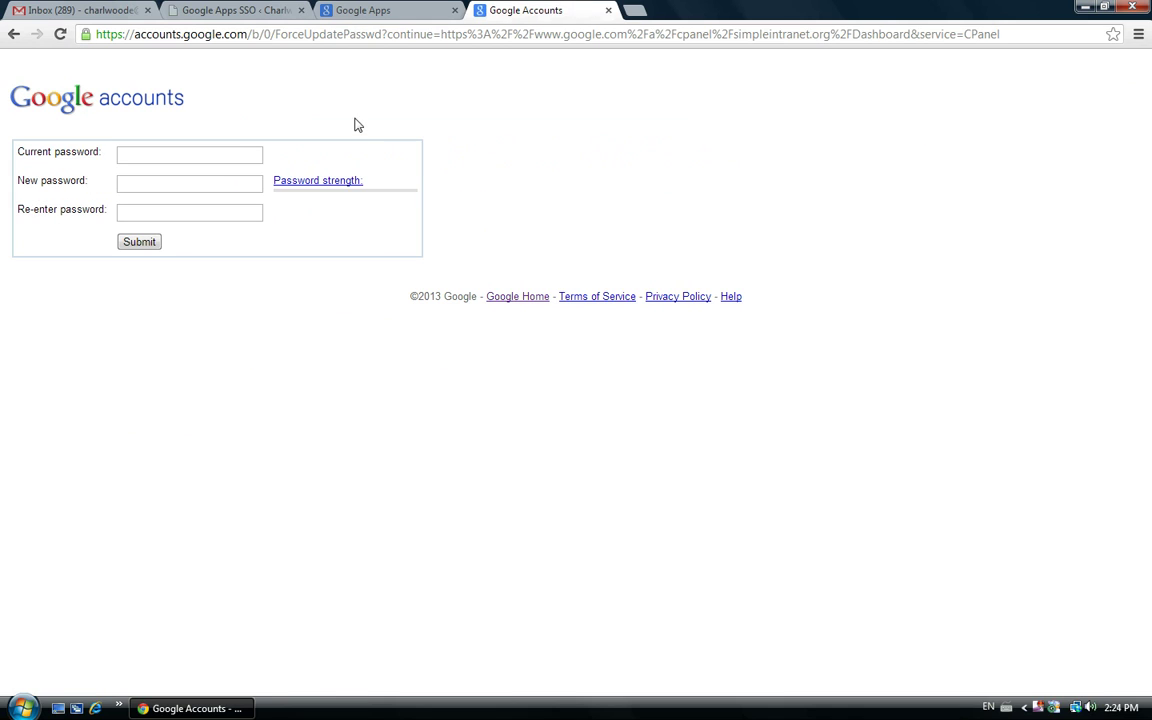
left_click(200, 155)
type("********")
left_click(186, 181)
type("****")
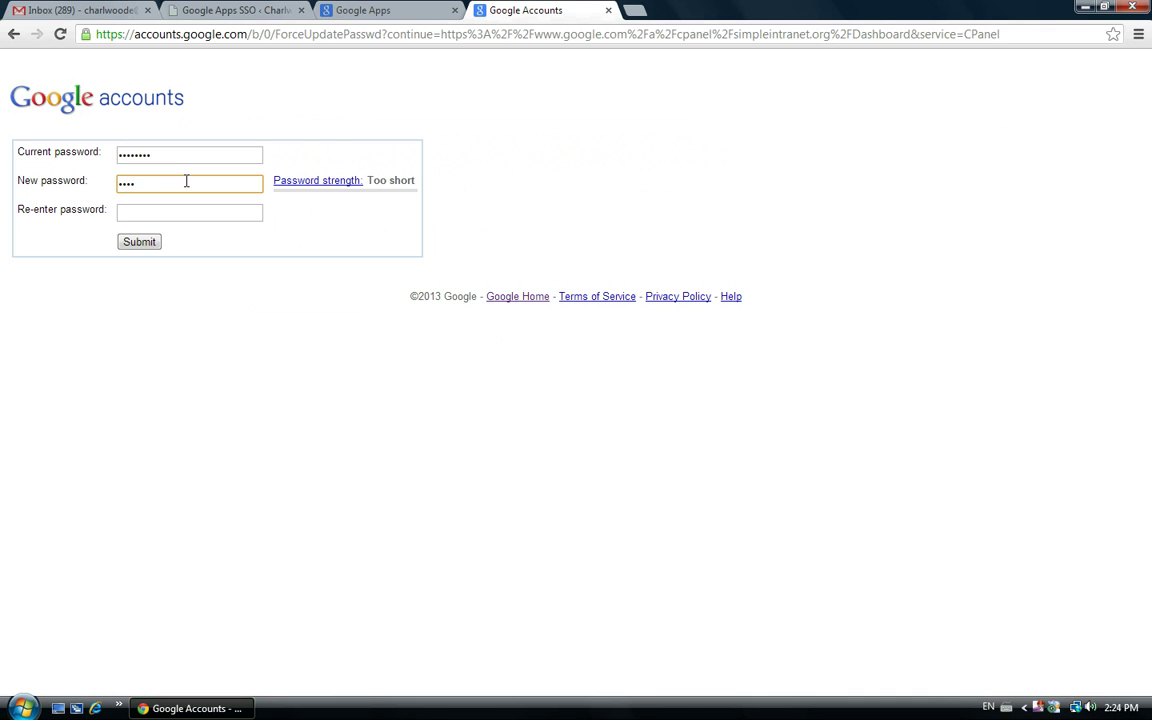
type("****")
key("Tab")
type("**")
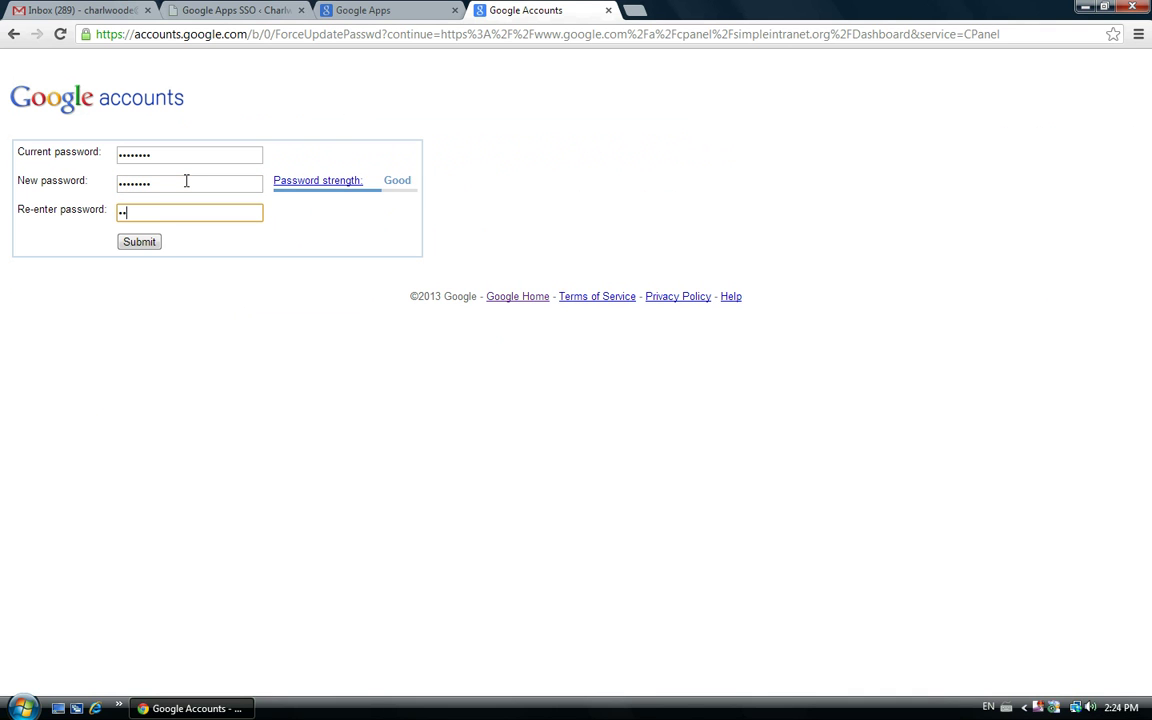
type("******")
left_click(145, 242)
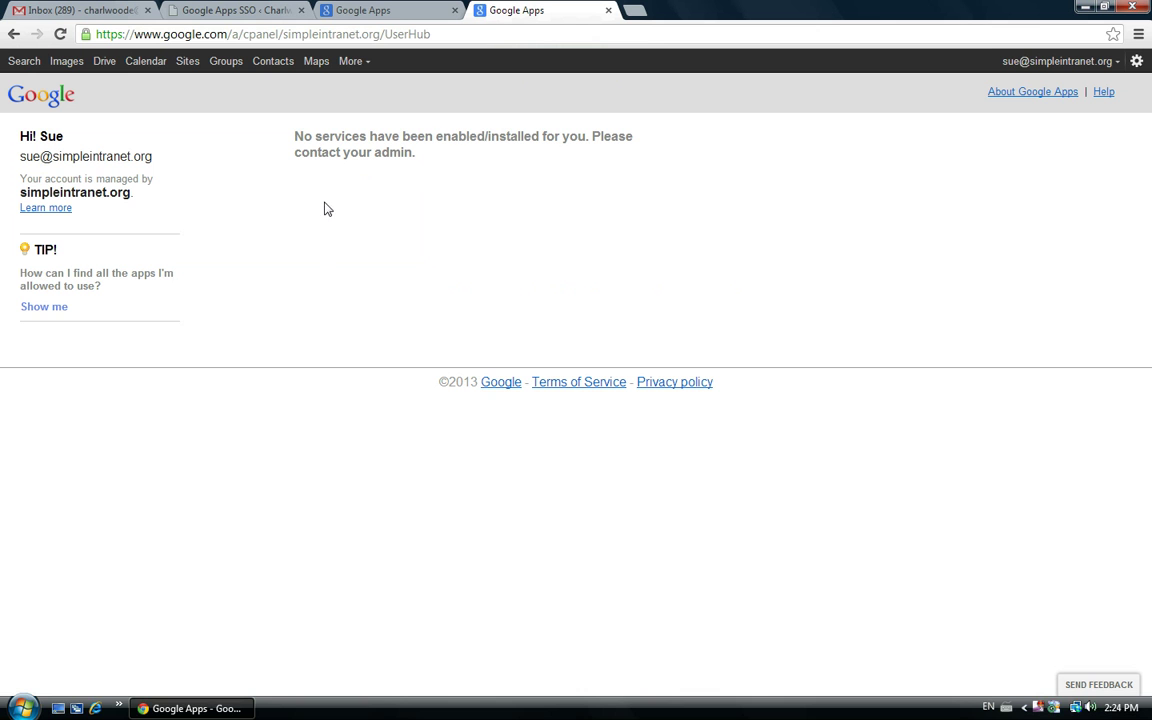
Step: Log out of WordPress admin and enter the new user's simpleintranet.org email and password
left_click(252, 12)
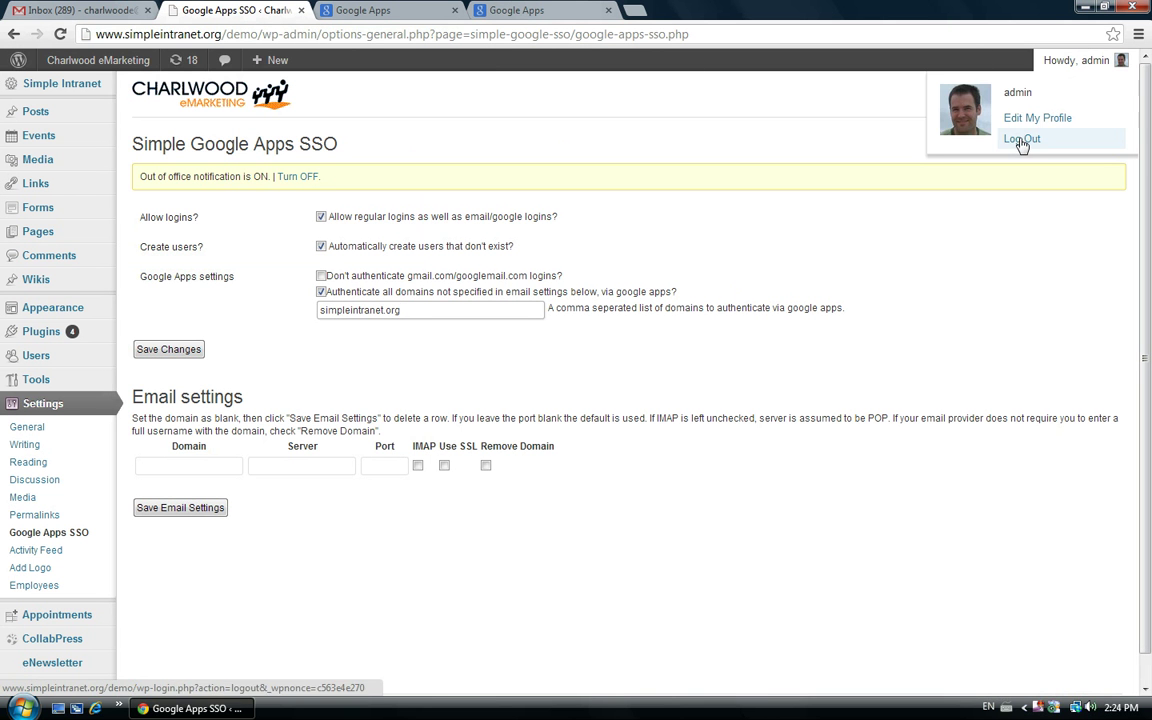
left_click(1021, 141)
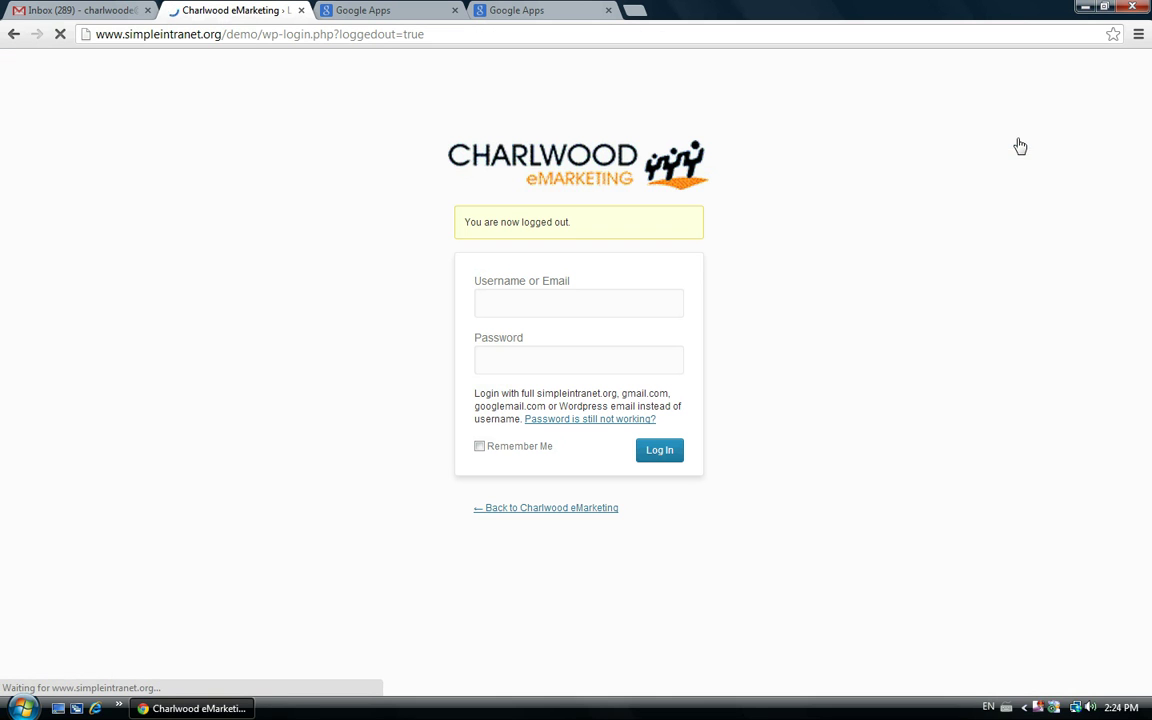
left_click(559, 314)
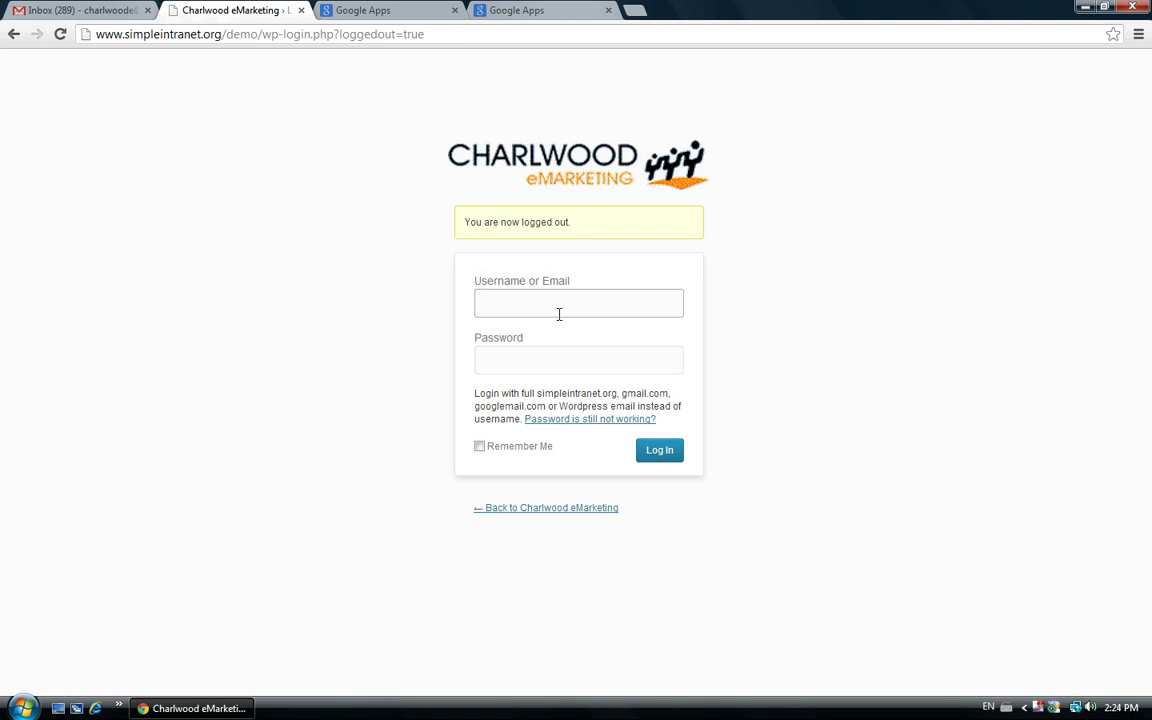
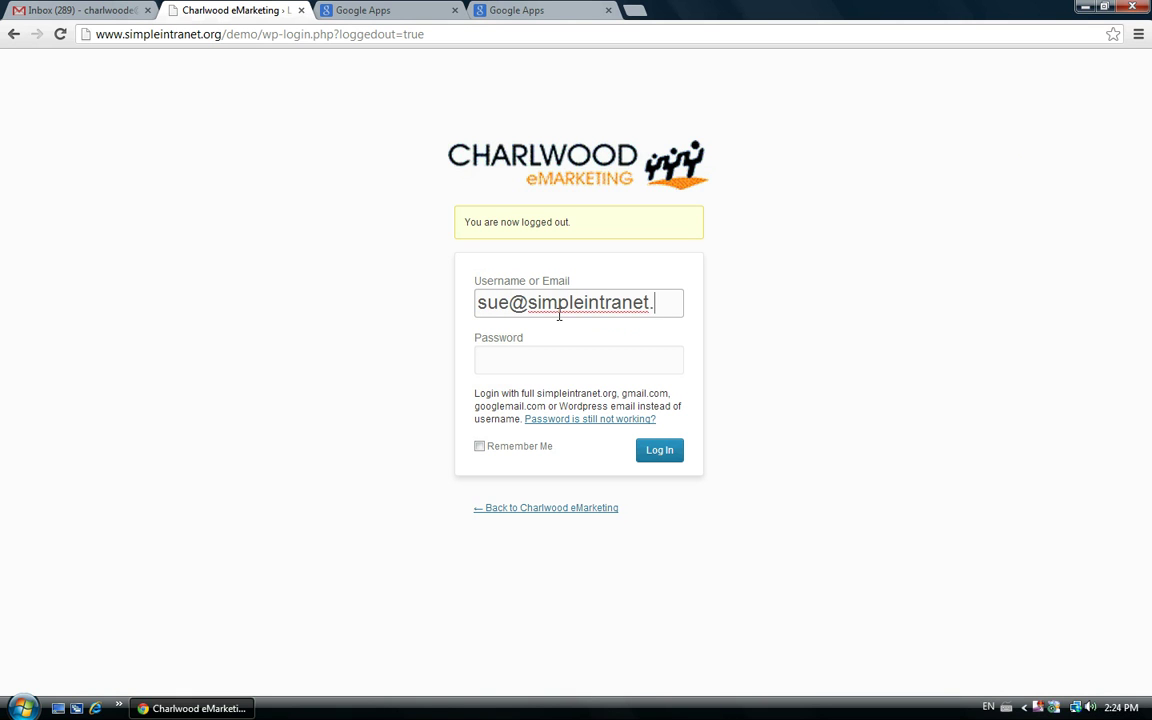
key("Tab")
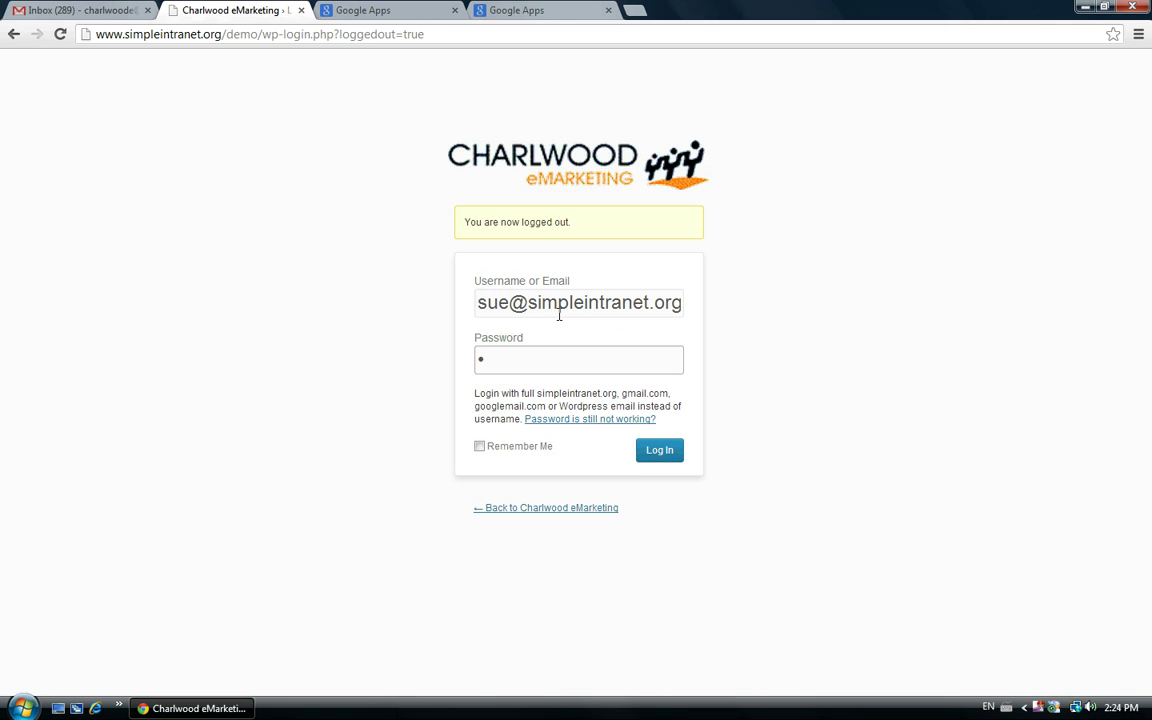
Step: Submit the WordPress login with the new user's Google Apps credentials
left_click(668, 455)
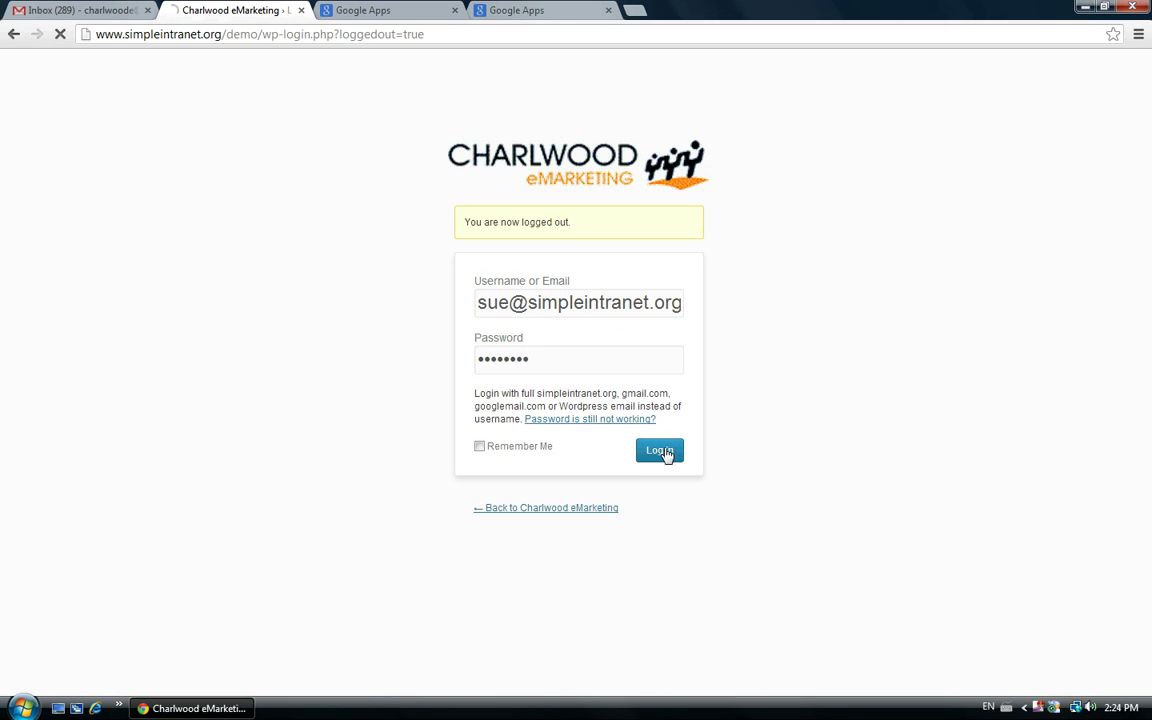